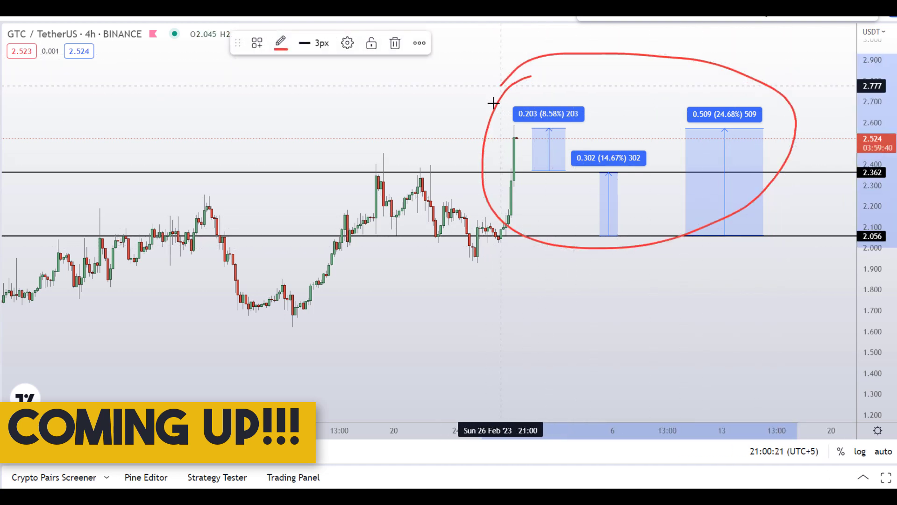
mouse_move(725, 94)
mouse_down()
mouse_move(721, 142)
mouse_move(762, 104)
mouse_move(717, 92)
mouse_up()
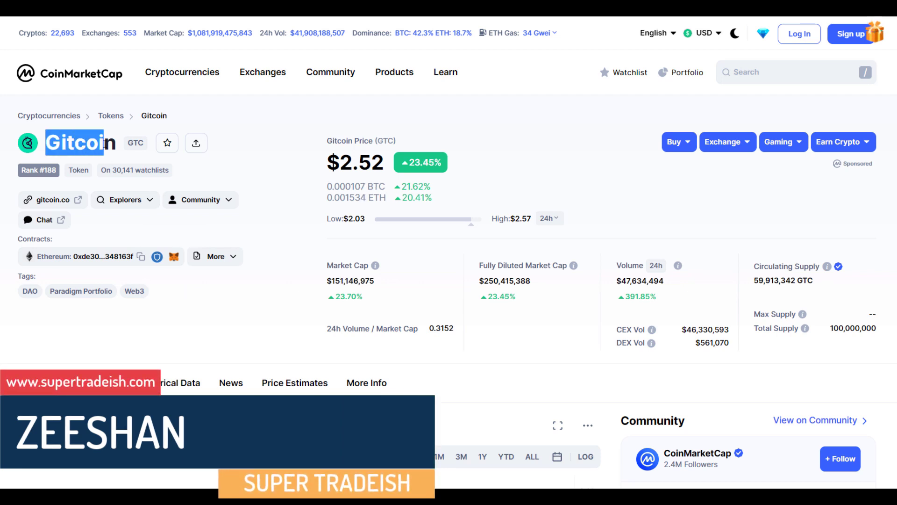
drag(133, 145, 144, 144)
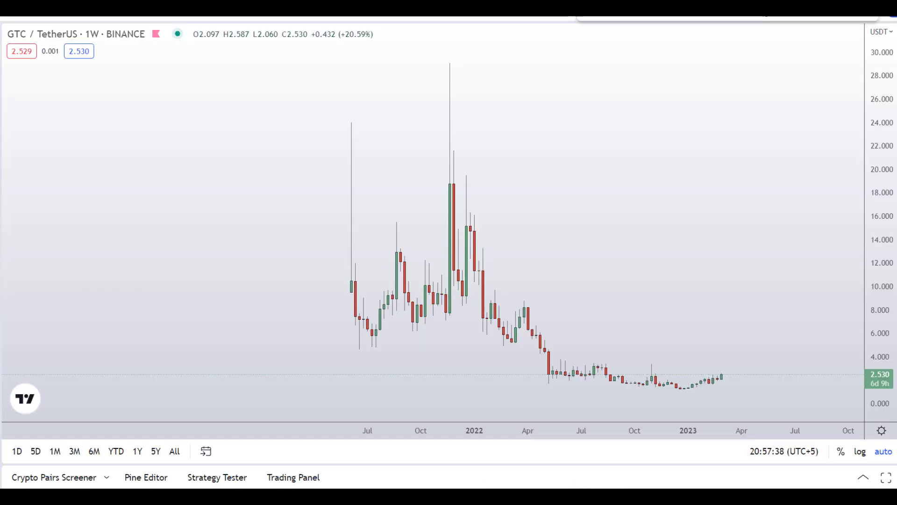
scroll(373, 176, up, 4)
scroll(372, 175, down, 3)
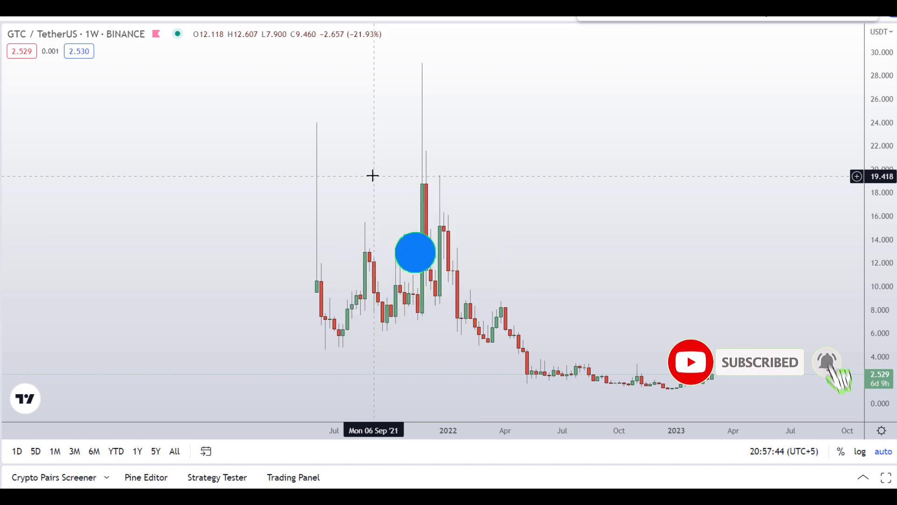
scroll(373, 176, up, 3)
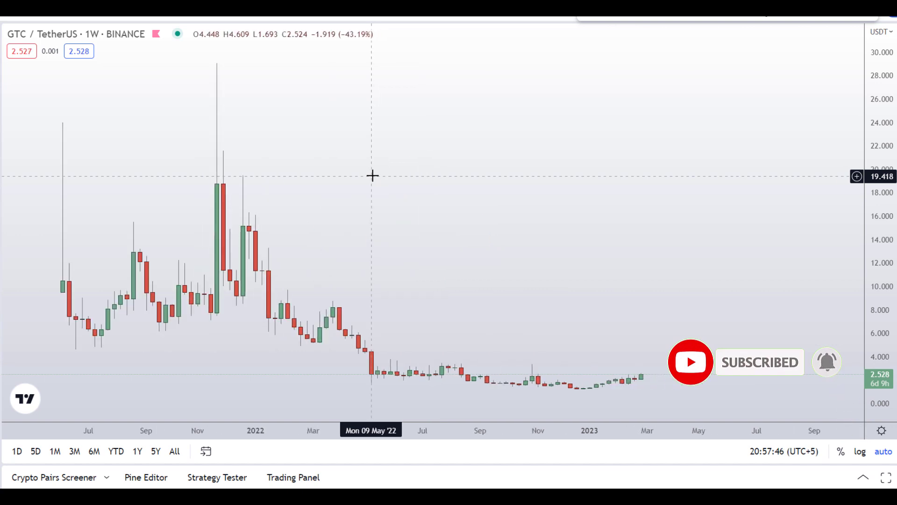
scroll(373, 176, down, 3)
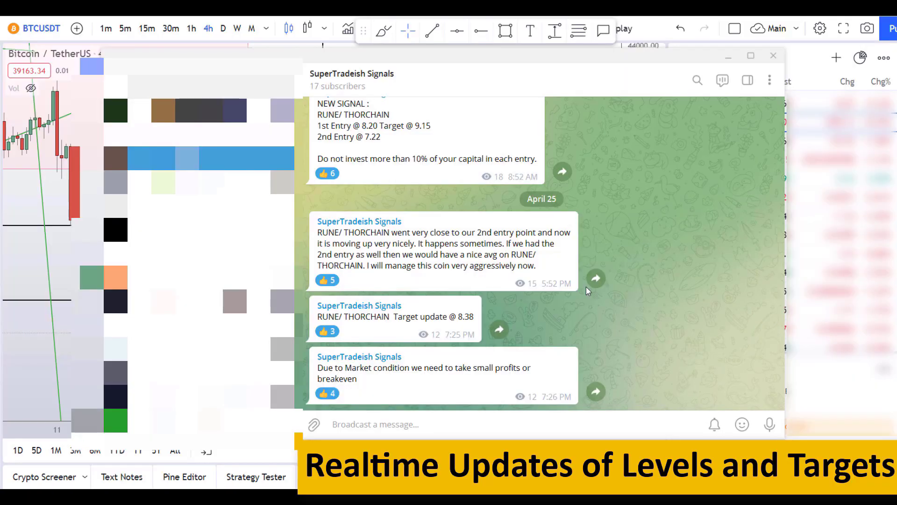
Step: Review the recent signal and target update posts in the SuperTradeish Signals channel
scroll(586, 287, up, 10)
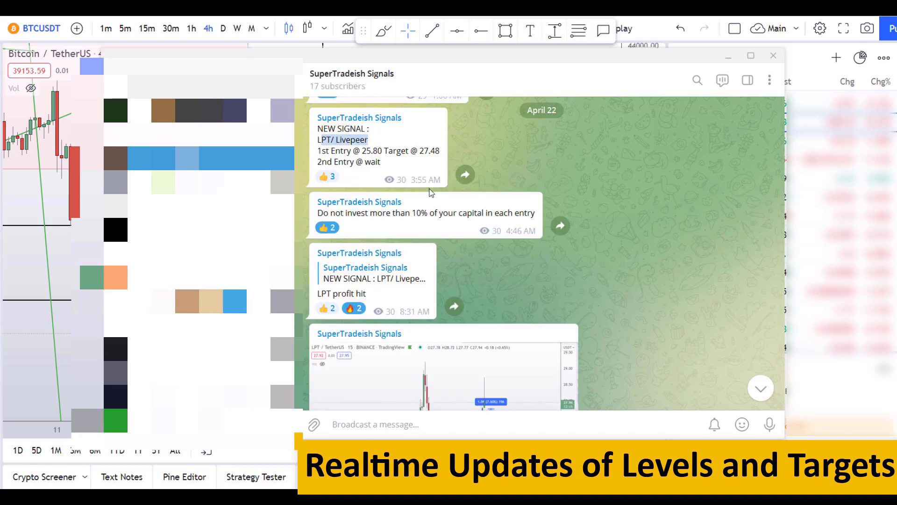
scroll(389, 209, down, 2)
scroll(544, 257, down, 4)
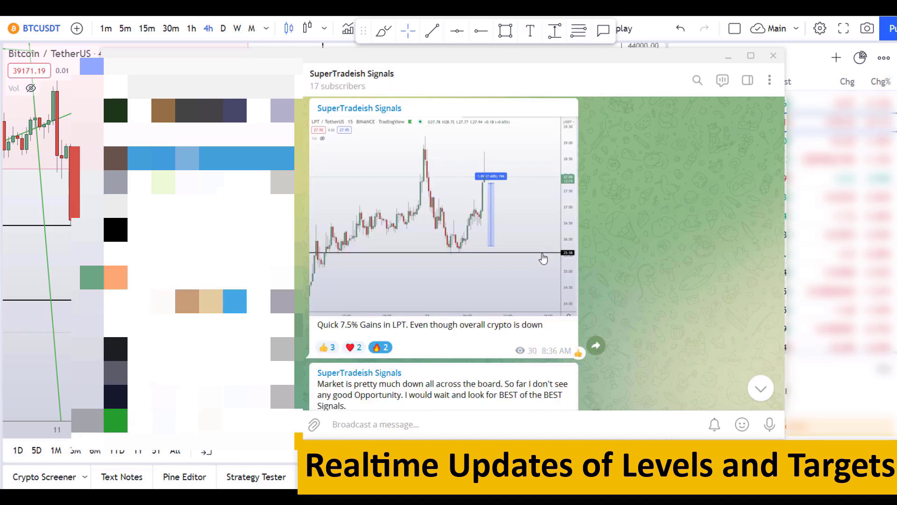
scroll(626, 257, down, 8)
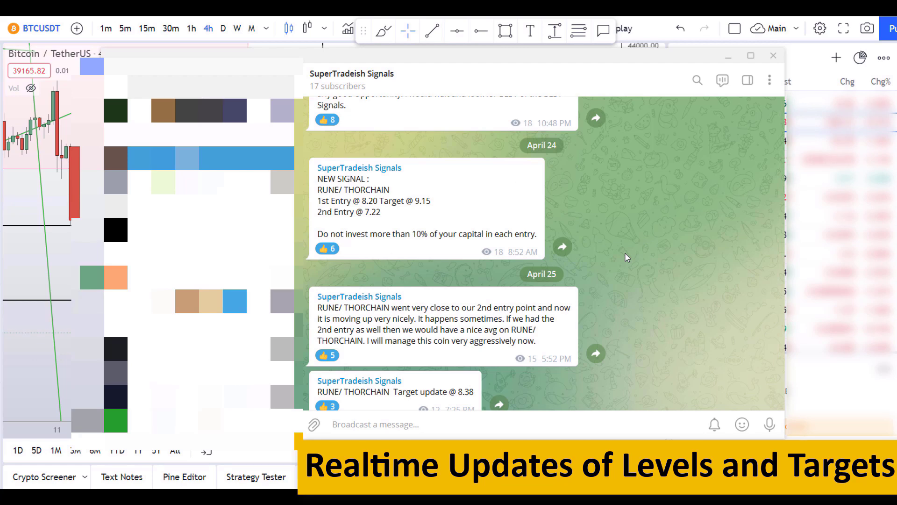
scroll(626, 257, down, 2)
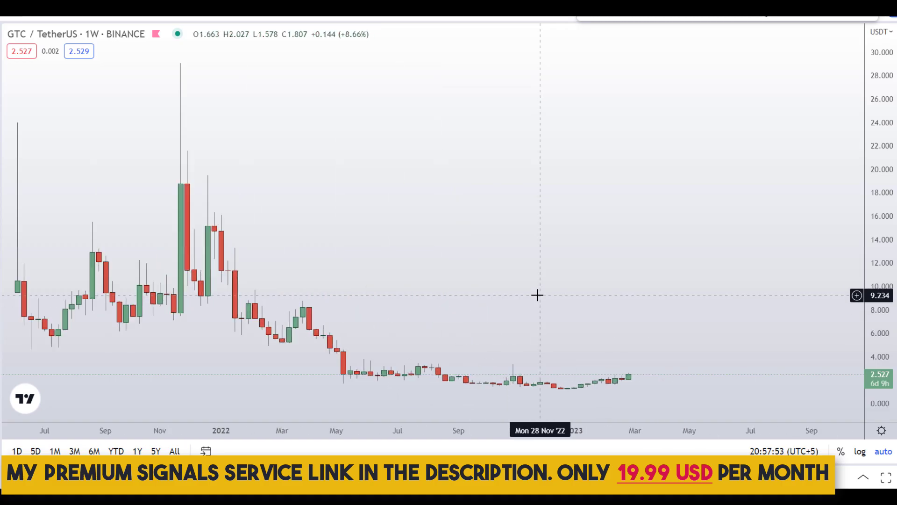
Step: Switch the GTC/TetherUS chart to the daily timeframe and bring the price action since mid-2022 into view
scroll(537, 295, down, 4)
click(223, 17)
scroll(477, 146, down, 6)
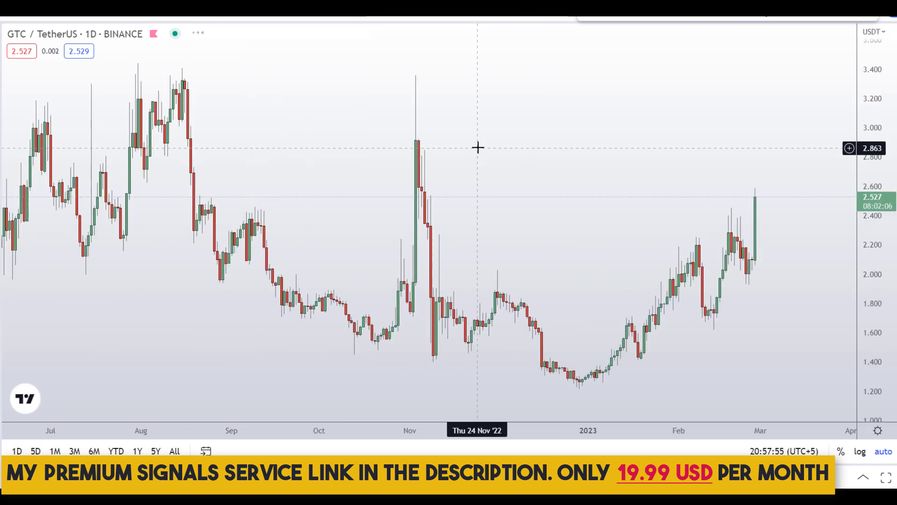
scroll(479, 159, up, 2)
scroll(490, 175, down, 5)
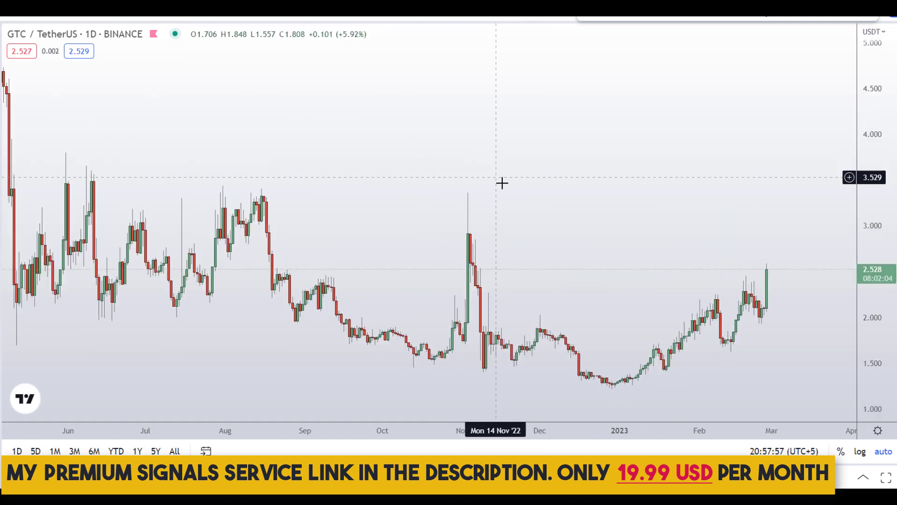
scroll(757, 322, up, 2)
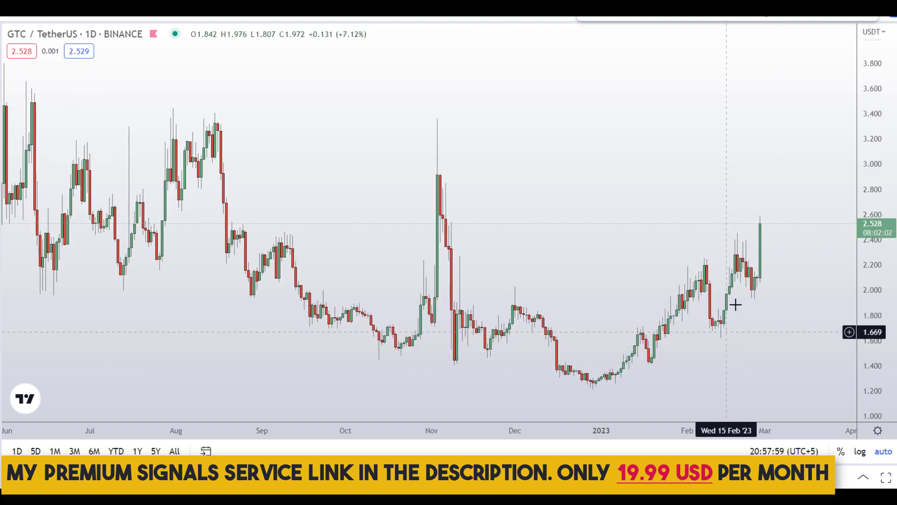
Step: Mark the latest daily candle's breakout with red brush strokes above the February highs and undo each stroke
mouse_move(757, 203)
mouse_down()
mouse_move(749, 243)
mouse_move(759, 193)
mouse_up()
key(ctrl+z)
drag(692, 227, 770, 227)
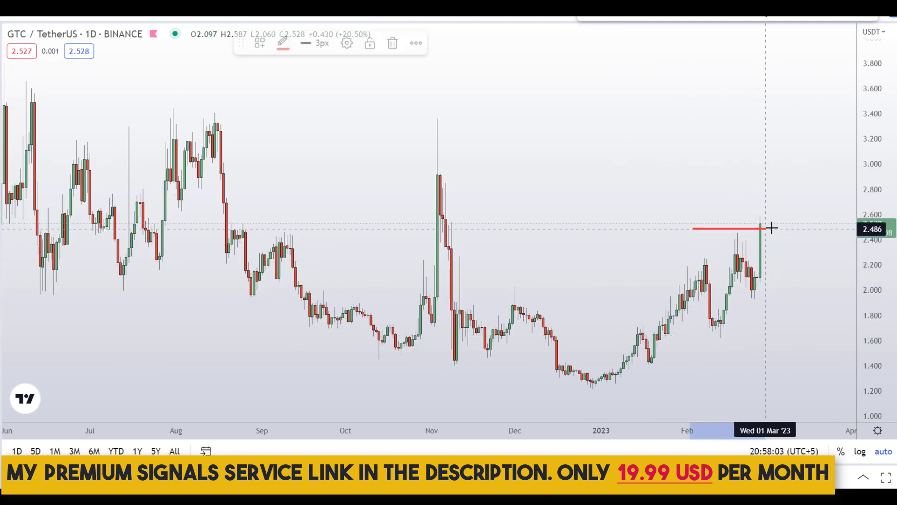
key(ctrl+z)
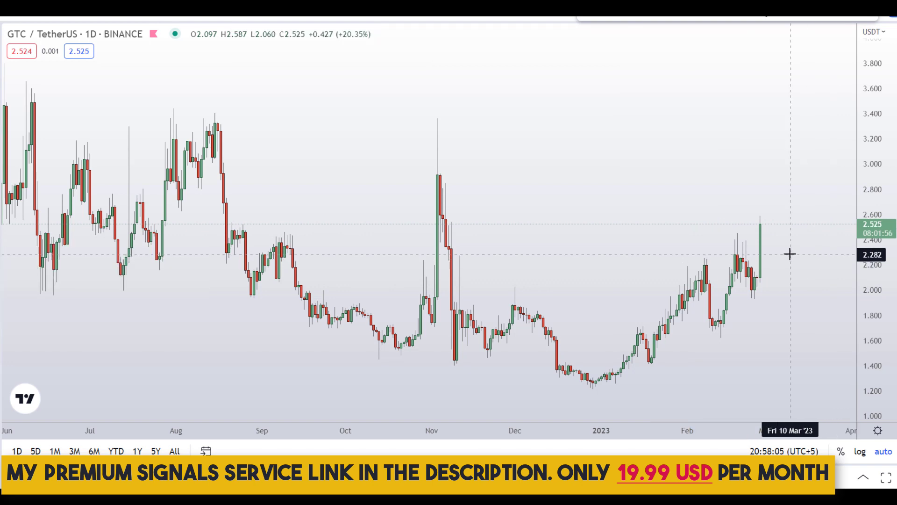
Step: Place a horizontal line at 3.242 across the mid-2022 and November highs on the daily chart
scroll(671, 177, down, 5)
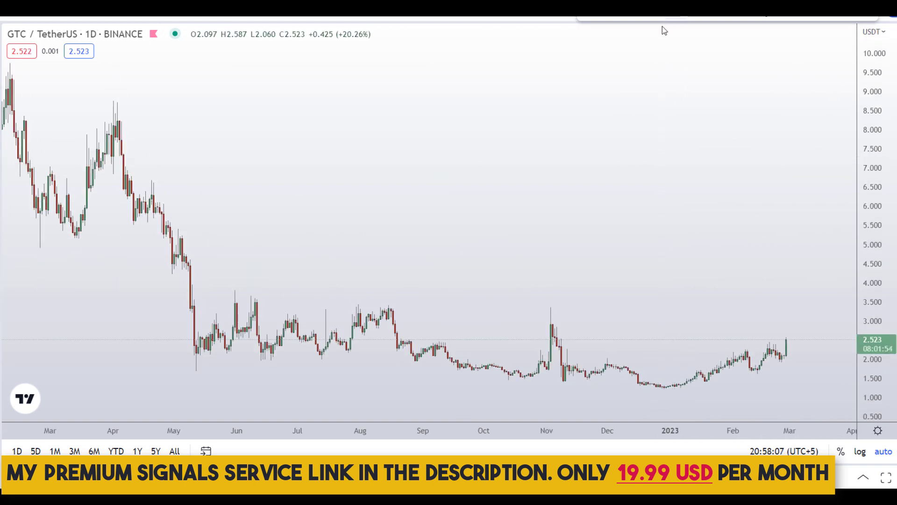
click(588, 312)
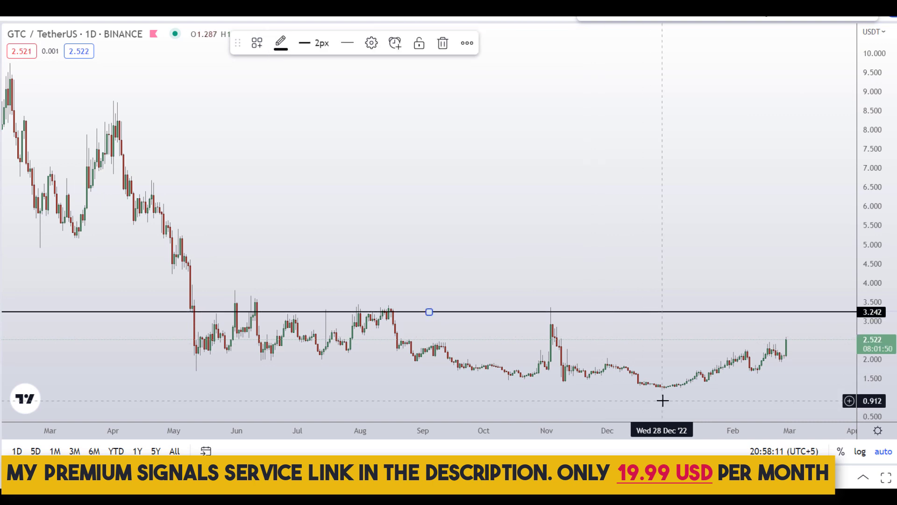
Step: Circle the highs along the 3.242 line with the brush, sketch a rise toward it from the latest candle, and undo the strokes
click(593, 10)
mouse_move(242, 285)
mouse_down()
mouse_move(211, 300)
mouse_move(256, 325)
mouse_move(410, 295)
mouse_move(231, 285)
mouse_up()
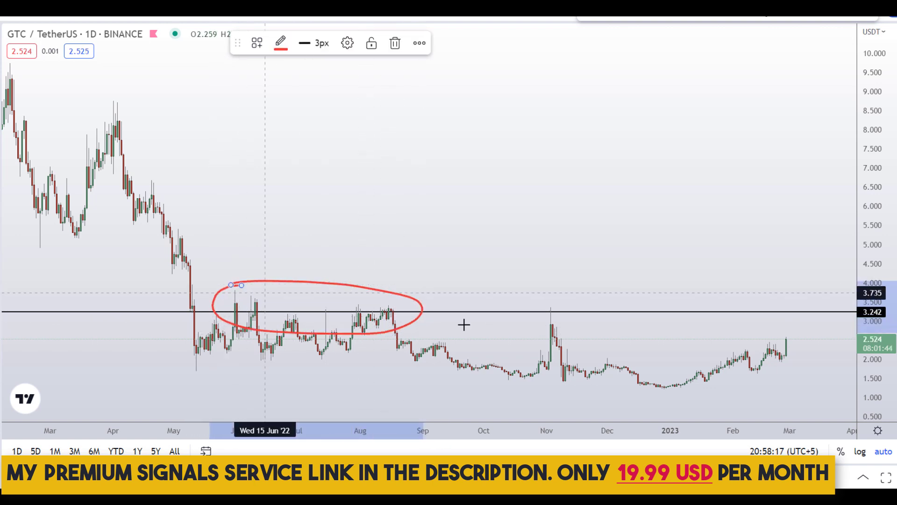
mouse_move(552, 283)
mouse_down()
mouse_move(565, 330)
mouse_move(551, 290)
mouse_up()
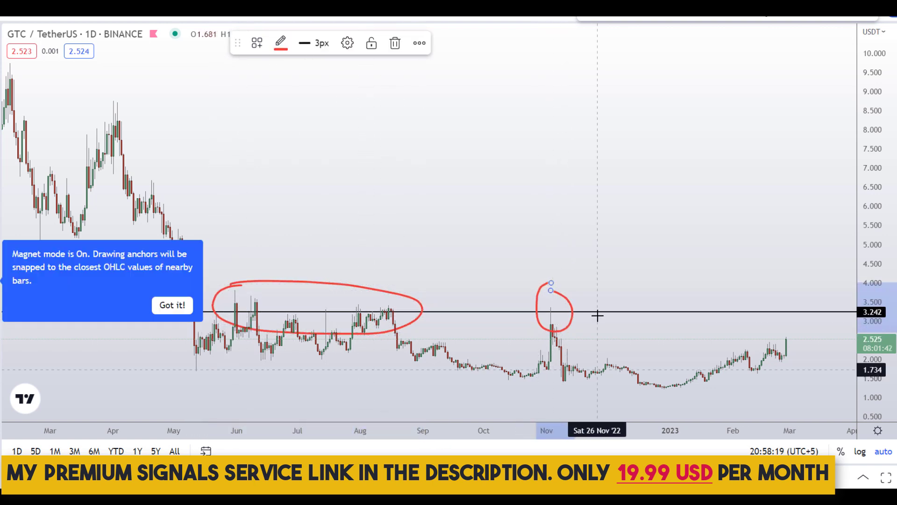
key(ctrl+z)
key(ctrl+z)
scroll(764, 350, up, 3)
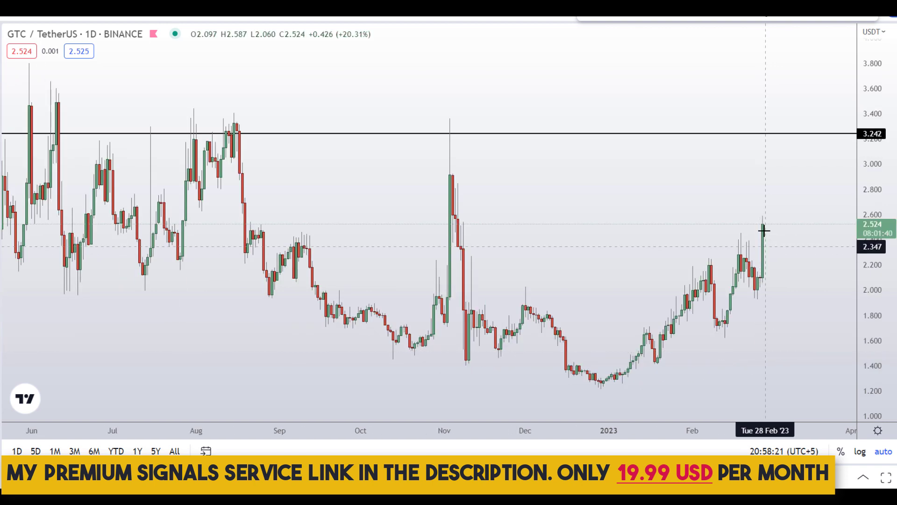
drag(772, 202, 800, 137)
key(ctrl+z)
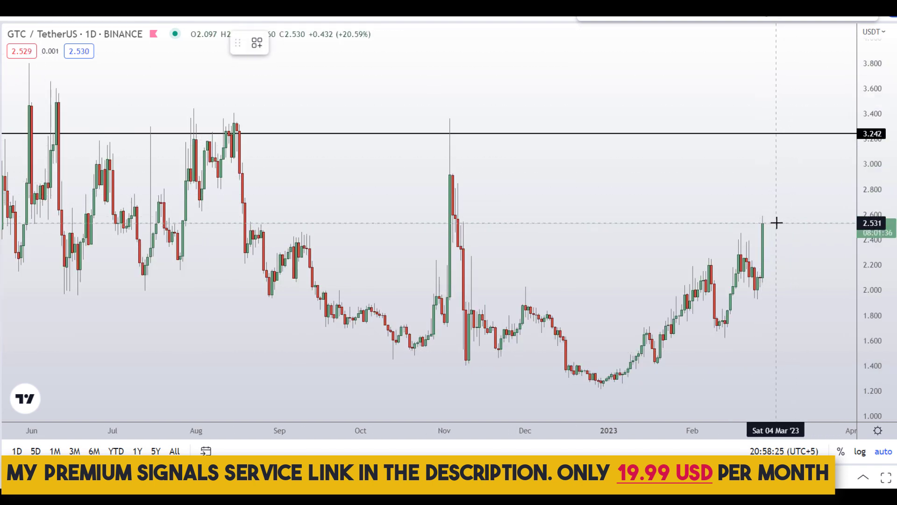
Step: Measure the price range from the latest daily candle up to the 3.242 line and delete the measurement
shift+click(776, 223)
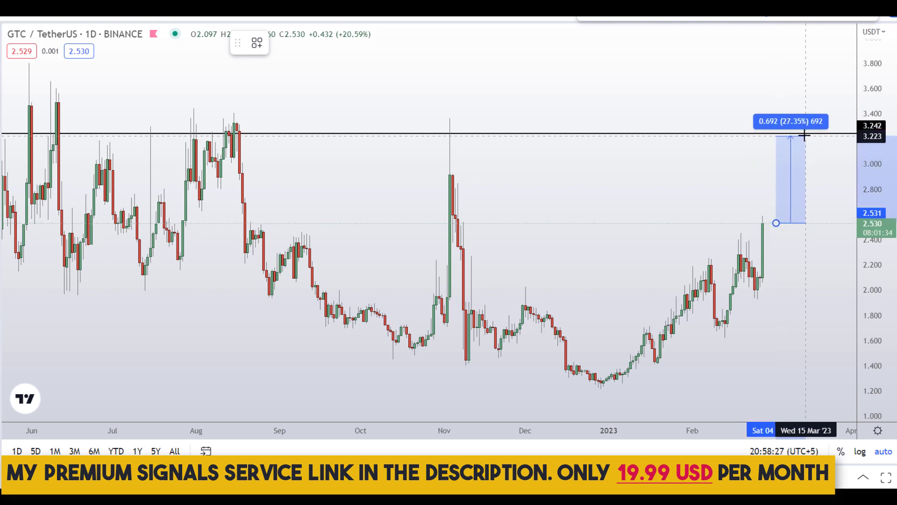
click(805, 133)
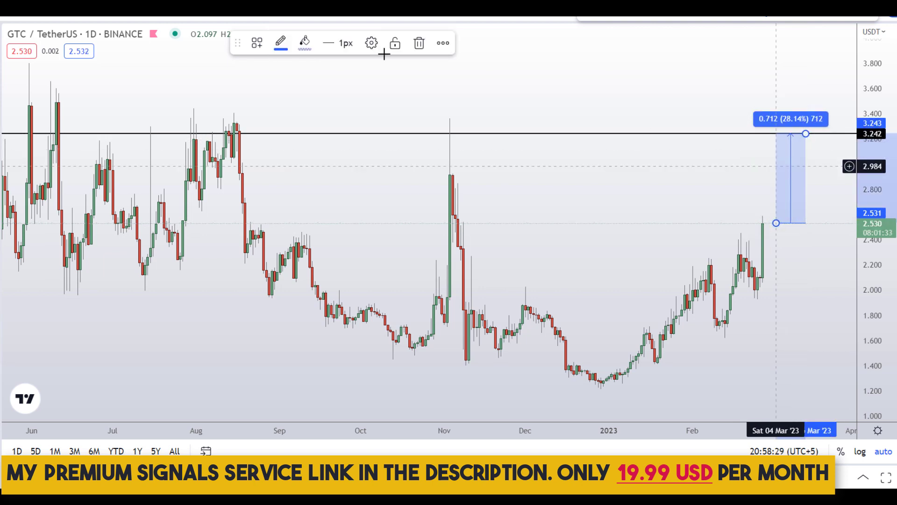
click(422, 43)
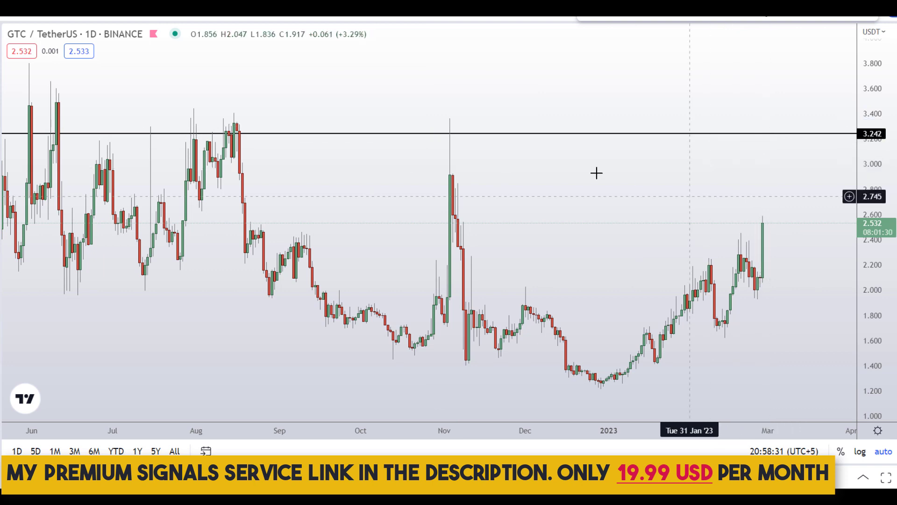
Step: Switch the GTC/TetherUS chart to the 4-hour timeframe and frame the price action since late January
scroll(596, 173, up, 2)
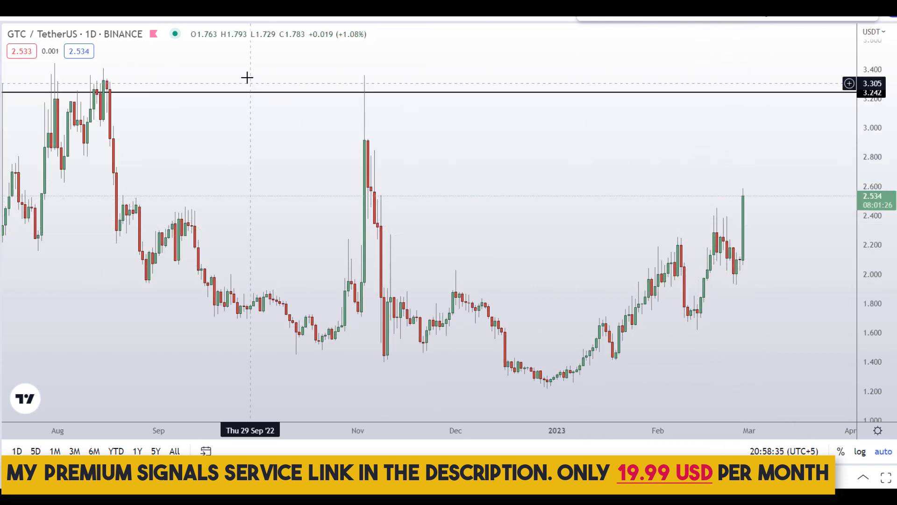
click(210, 17)
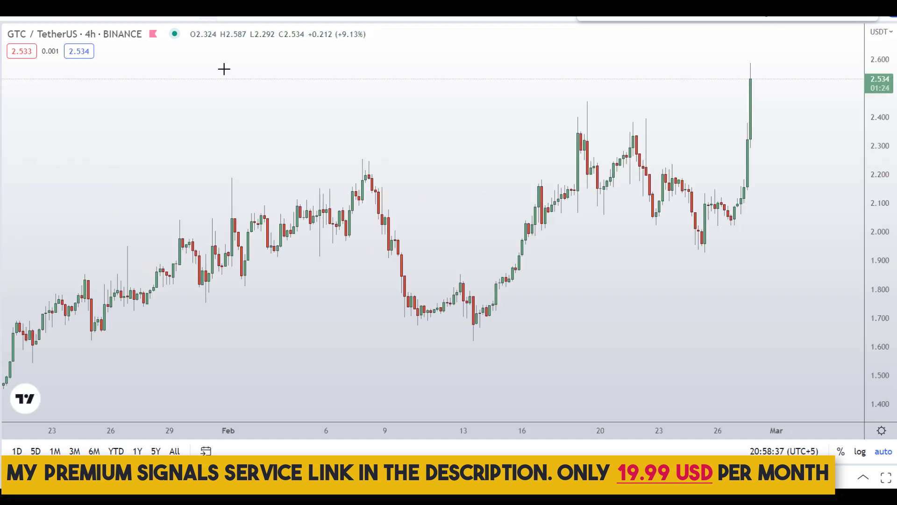
scroll(256, 160, up, 3)
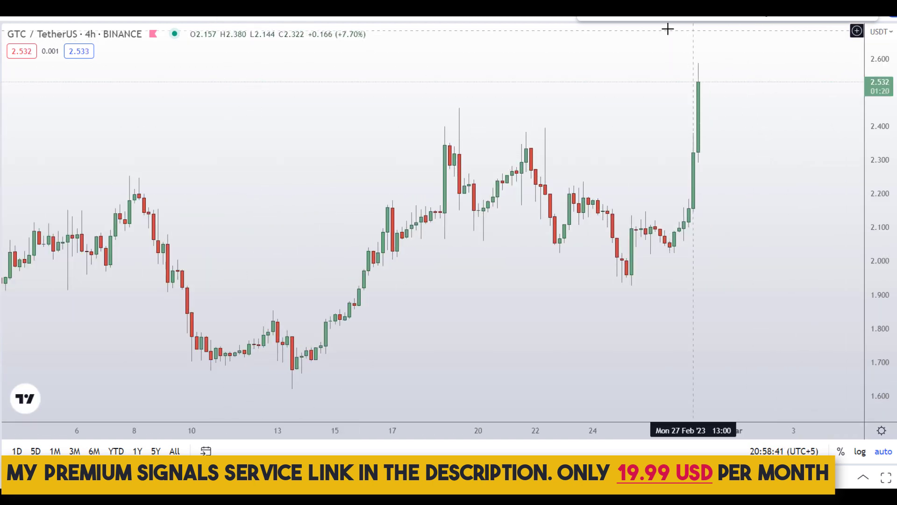
scroll(627, 112, down, 4)
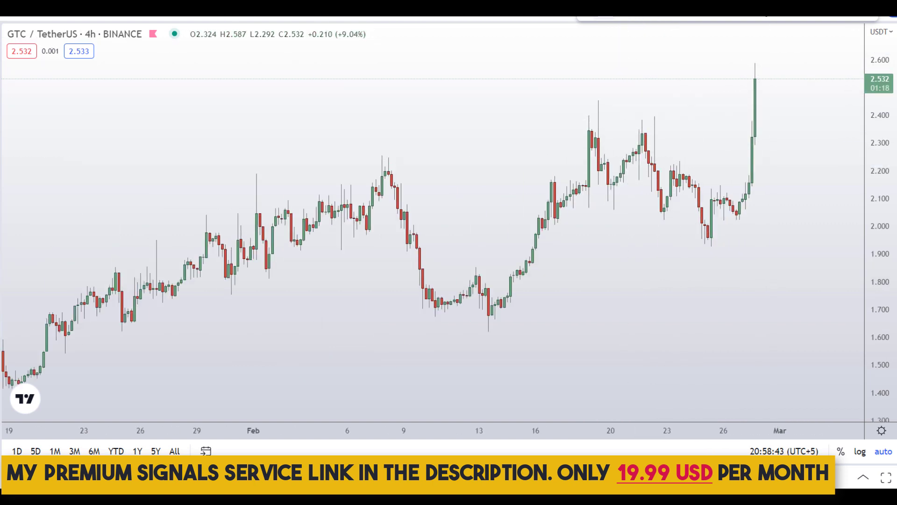
Step: Sketch a pullback from the latest candle to the earlier February highs with the brush and undo it
mouse_move(750, 62)
mouse_down()
mouse_move(741, 150)
mouse_move(758, 62)
mouse_move(765, 103)
mouse_move(781, 109)
mouse_move(699, 130)
mouse_move(590, 131)
mouse_up()
key(ctrl+z)
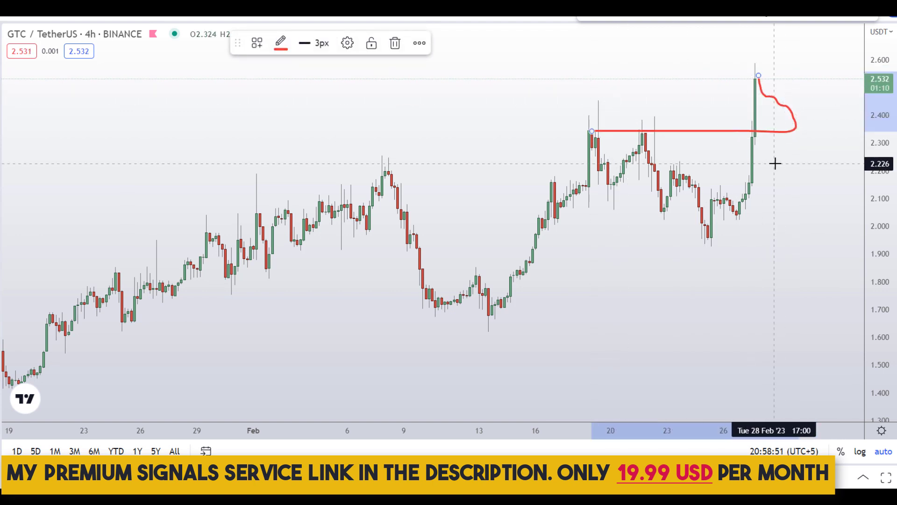
key(ctrl+z)
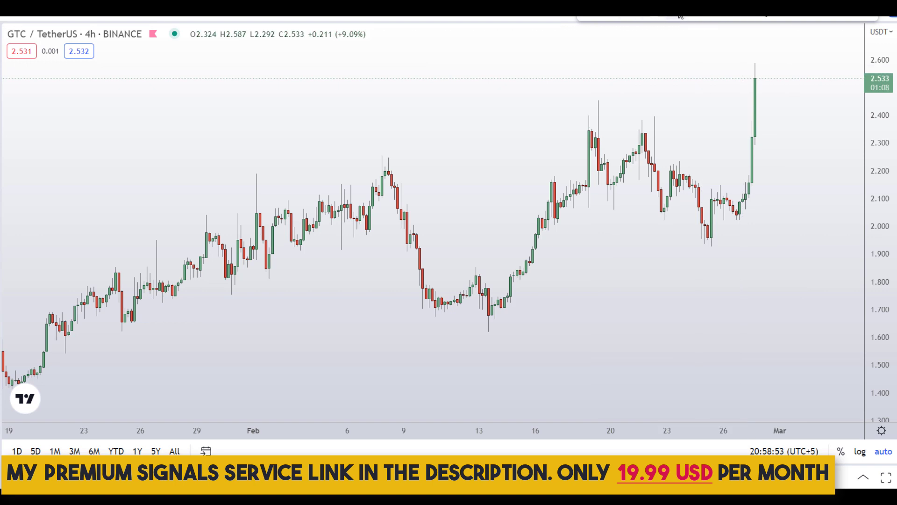
Step: Place a horizontal line at 2.362 across the two earlier February highs on the 4-hour chart
click(662, 126)
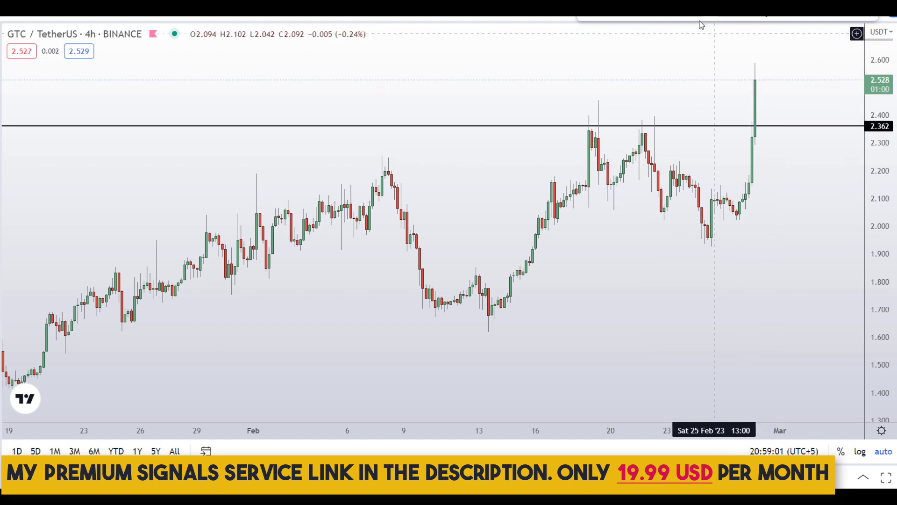
Step: Circle the two February highs at the 2.362 line, sketch a retest bounce after the latest candle, and remove the brush strokes
mouse_move(590, 106)
mouse_down()
mouse_move(576, 112)
mouse_move(591, 104)
mouse_move(674, 116)
mouse_move(650, 111)
mouse_up()
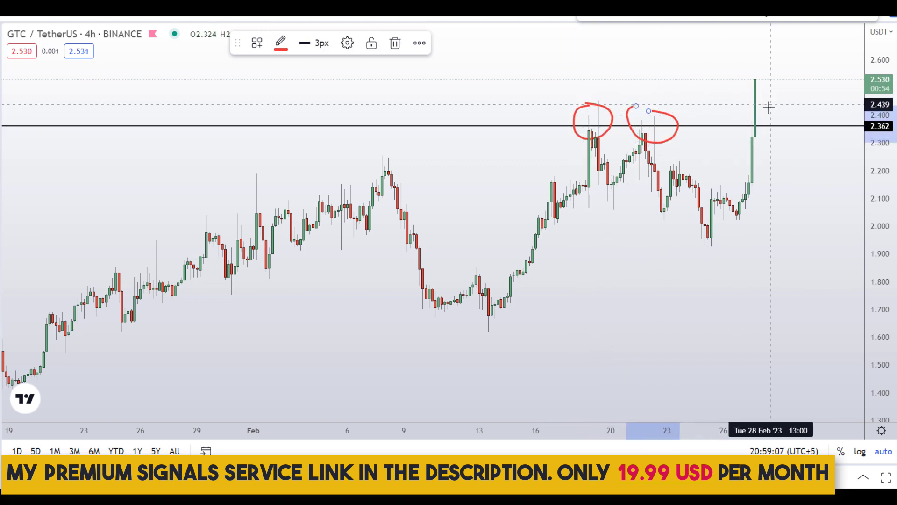
mouse_move(764, 99)
mouse_down()
mouse_move(790, 124)
mouse_move(818, 75)
mouse_up()
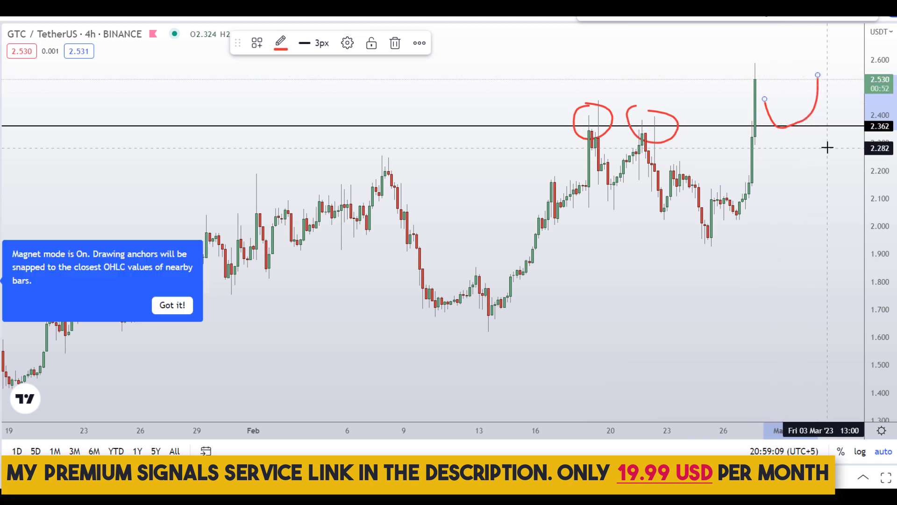
key(Delete)
key(ctrl+z)
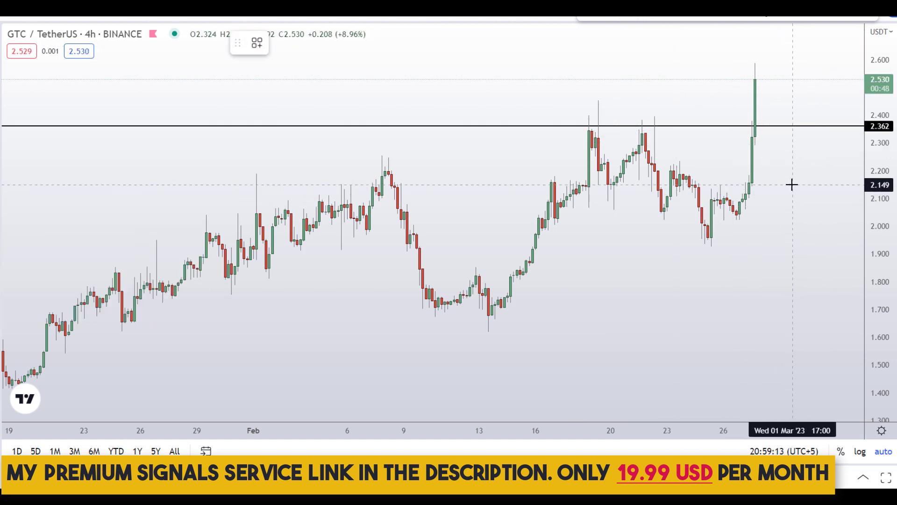
Step: Place a second horizontal line at 2.056 along the base of the latest upward move
click(803, 211)
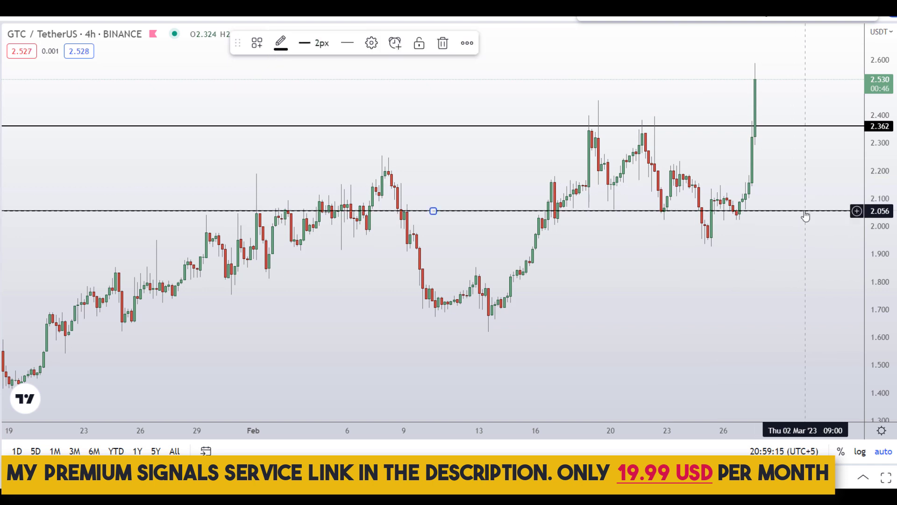
scroll(758, 313, up, 3)
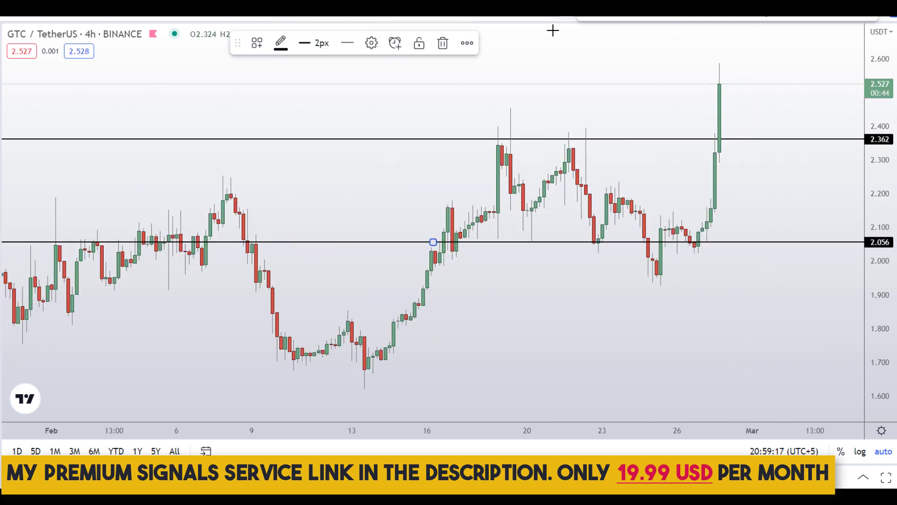
Step: Circle the February lows along the 2.056 line with the brush, including those before the latest rise, and undo the strokes
click(630, 268)
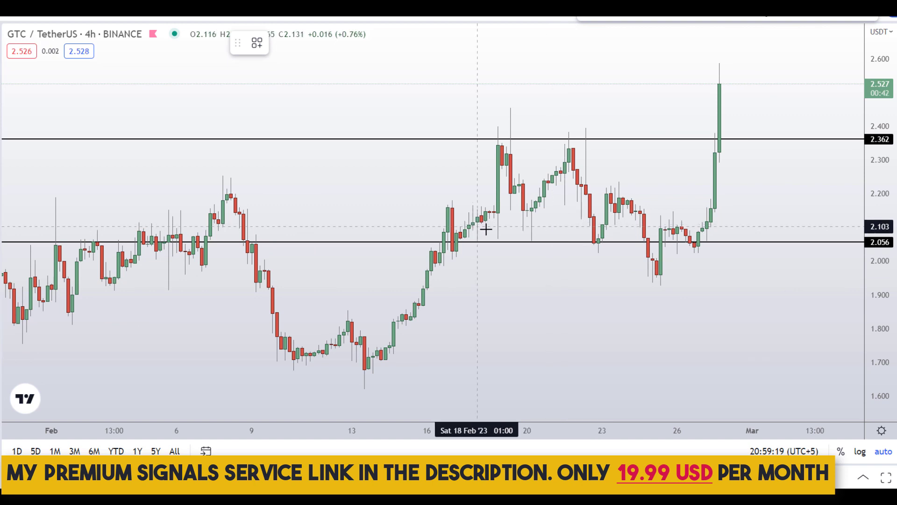
mouse_move(481, 230)
mouse_down()
mouse_move(581, 256)
mouse_move(625, 239)
mouse_move(481, 230)
mouse_up()
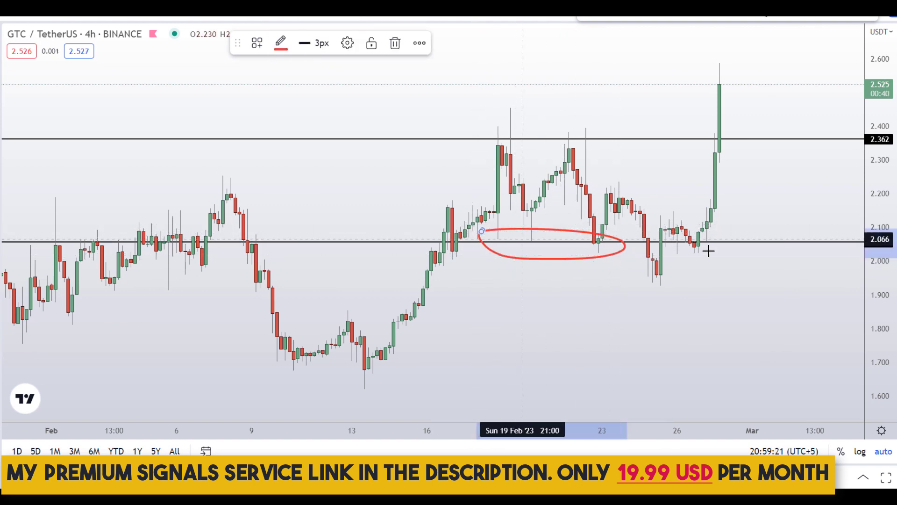
mouse_move(695, 223)
mouse_down()
mouse_move(682, 230)
mouse_move(745, 247)
mouse_move(695, 222)
mouse_up()
key(ctrl+z)
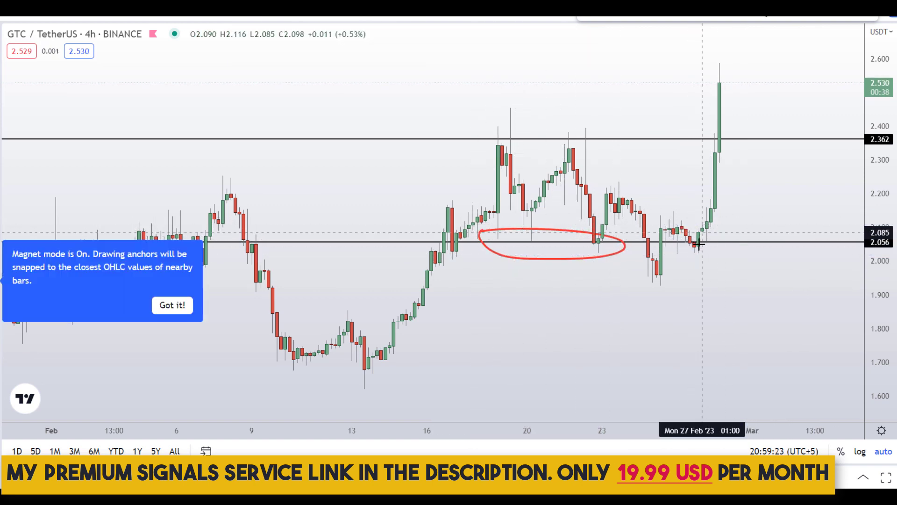
key(ctrl+z)
Step: Sketch possible pullback and bounce paths after the latest candle with the brush and undo them
scroll(665, 248, up, 5)
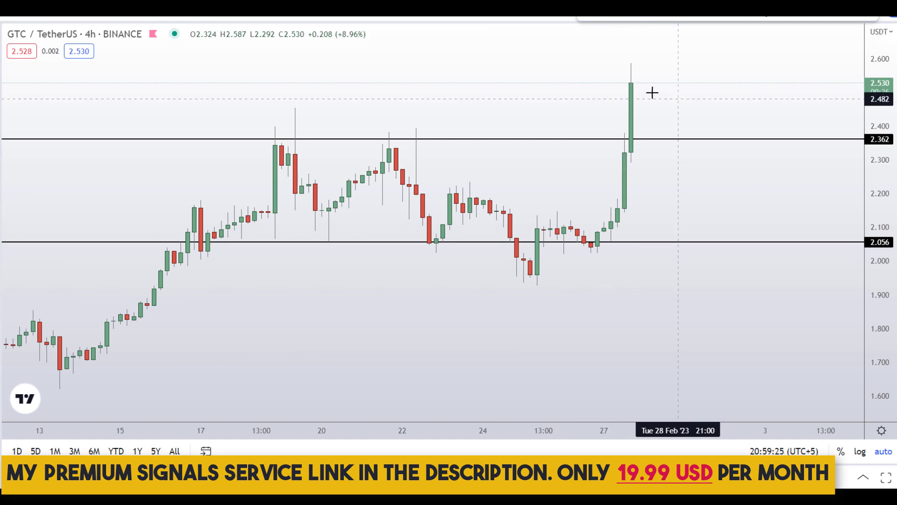
mouse_move(639, 85)
mouse_down()
mouse_move(658, 134)
mouse_move(711, 144)
mouse_move(765, 91)
mouse_up()
mouse_move(685, 201)
mouse_down()
mouse_move(725, 230)
mouse_move(771, 234)
mouse_move(807, 150)
mouse_up()
key(ctrl+z)
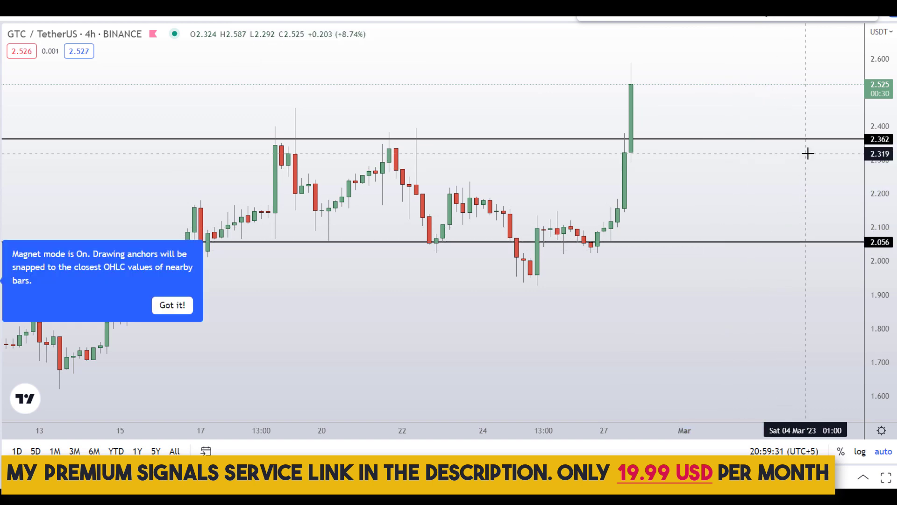
Step: Draw price ranges from the 2.362 line up to about 2.573 and from the 2.056 line up to the 2.362 line
scroll(771, 164, down, 3)
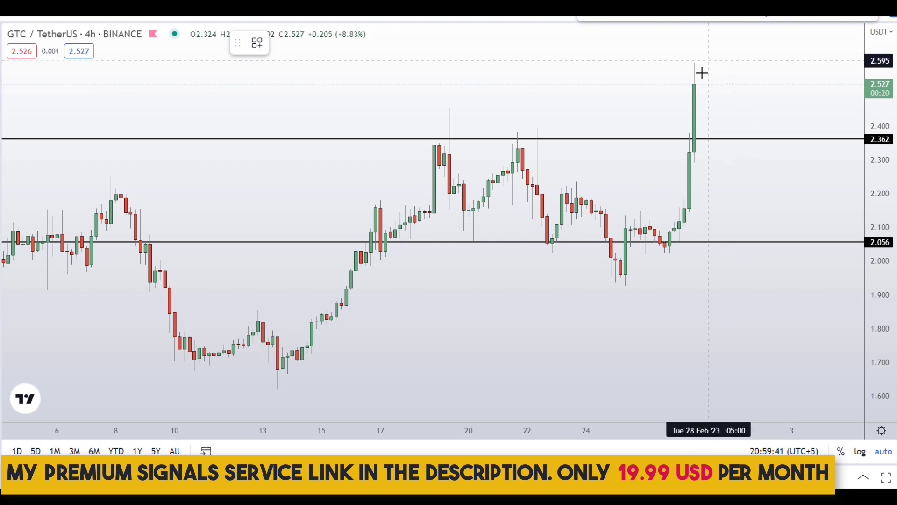
shift+click(729, 137)
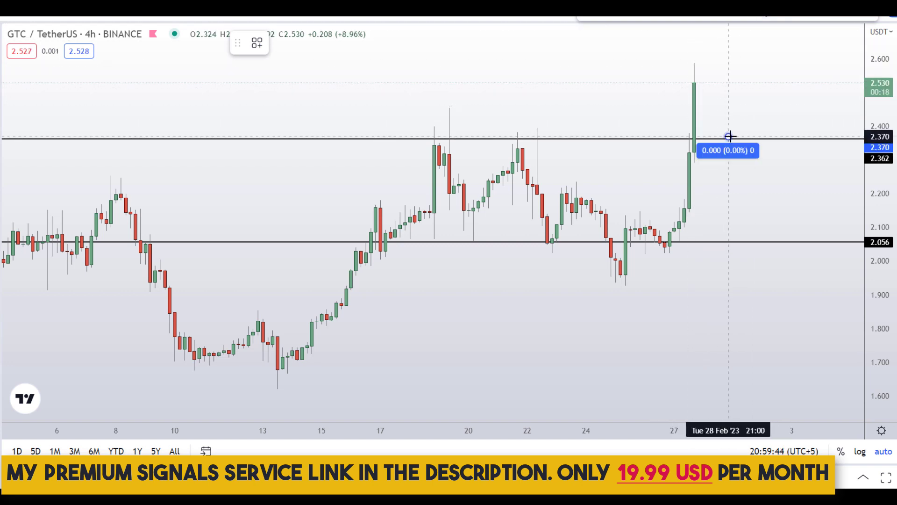
click(792, 68)
scroll(531, 124, right, 5)
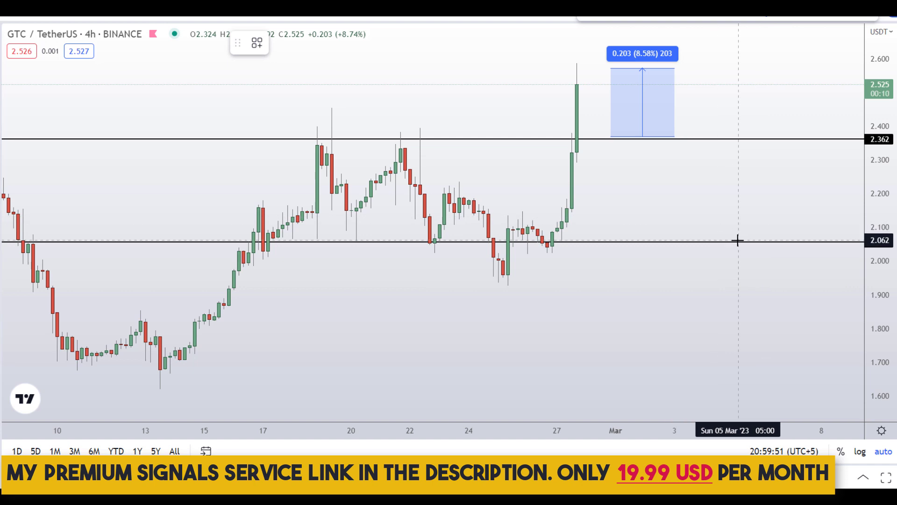
click(772, 139)
Step: Draw a third price range from the 2.056 line up to the latest candle's high, at about 2.571
drag(665, 195, 513, 198)
scroll(431, 199, down, 4)
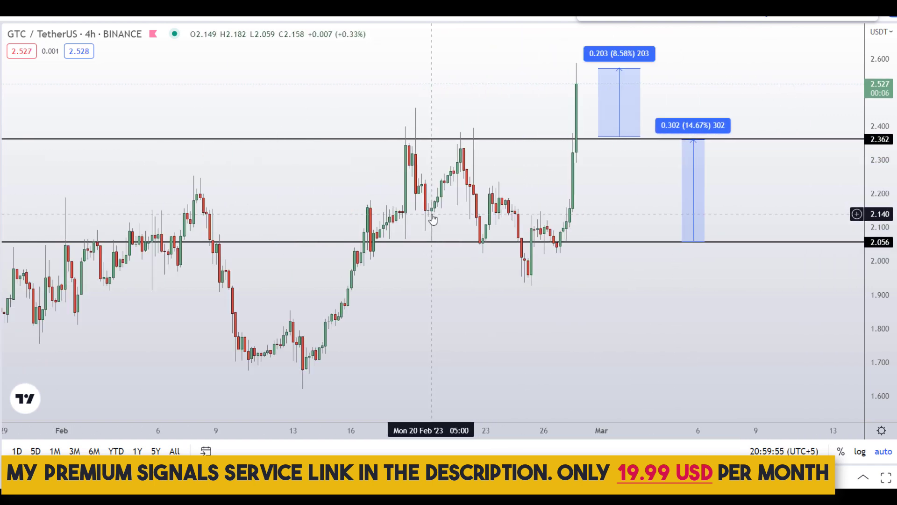
drag(609, 178, 483, 181)
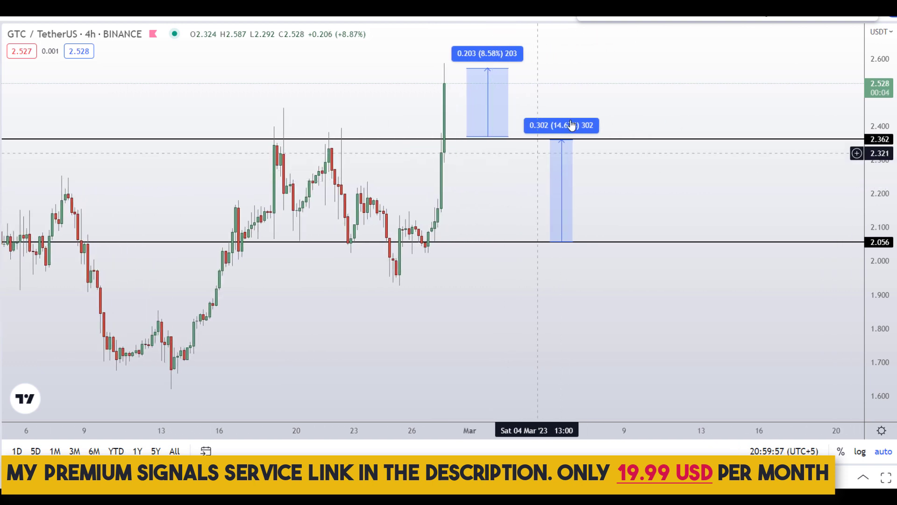
click(657, 240)
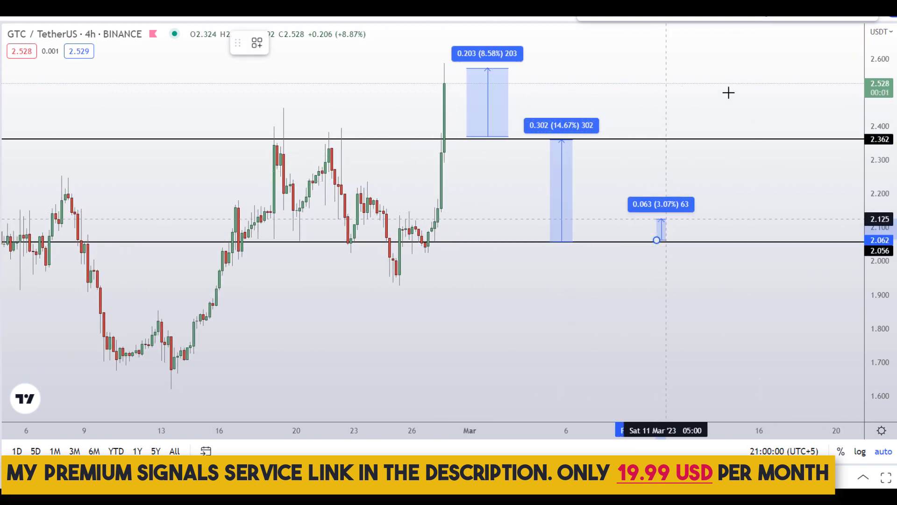
click(749, 68)
click(783, 128)
Step: Sketch a bounce off the 2.362 line and a second stroke over the tallest price range with the brush, and undo both
drag(876, 151, 874, 283)
click(531, 172)
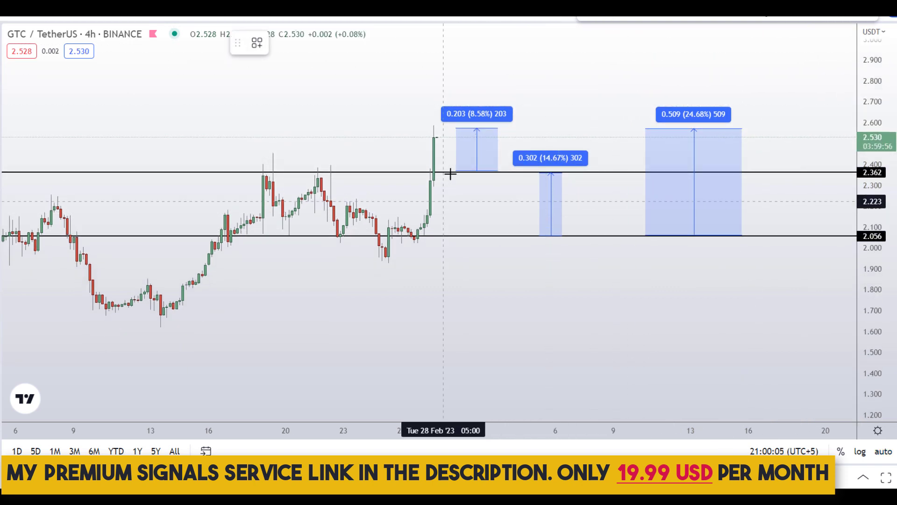
drag(454, 179, 507, 150)
mouse_move(613, 135)
mouse_down()
mouse_move(664, 124)
mouse_move(661, 160)
mouse_up()
key(ctrl+z)
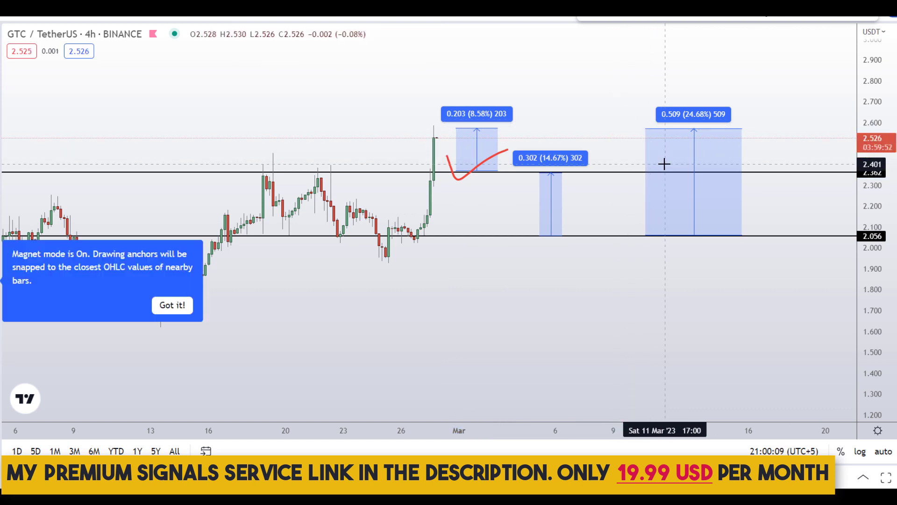
key(ctrl+z)
Step: Circle the whole area of the three price ranges with the brush, and circle each range's percentage label
scroll(664, 164, down, 2)
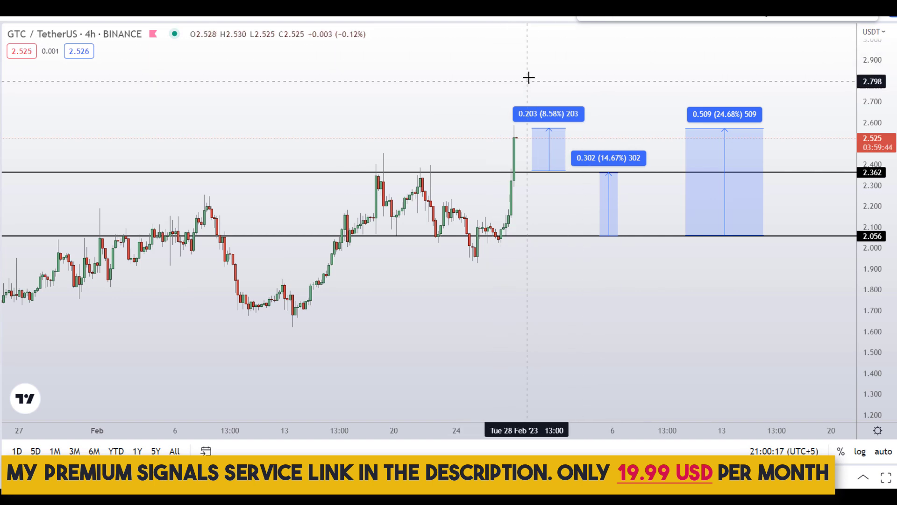
mouse_move(528, 75)
mouse_down()
mouse_move(485, 197)
mouse_move(753, 200)
mouse_move(773, 88)
mouse_move(569, 54)
mouse_move(494, 103)
mouse_up()
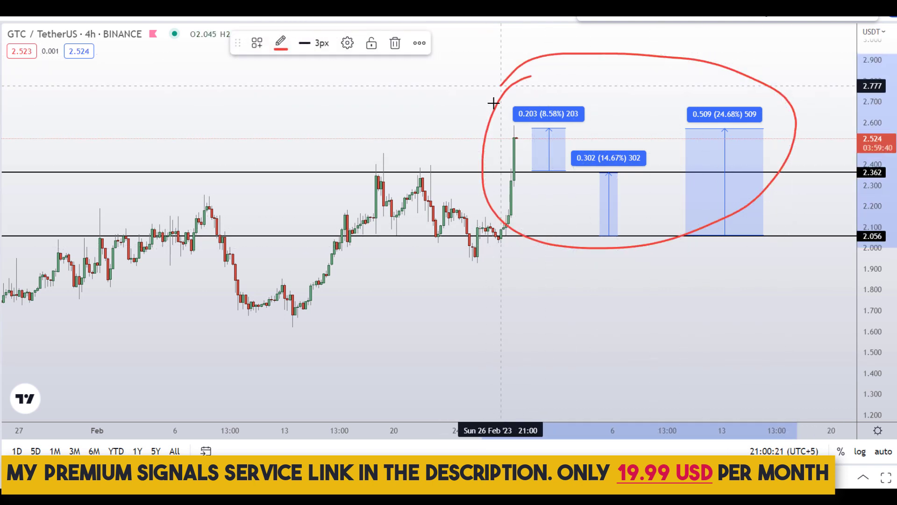
mouse_move(725, 94)
mouse_down()
mouse_move(721, 142)
mouse_move(763, 104)
mouse_move(717, 94)
mouse_up()
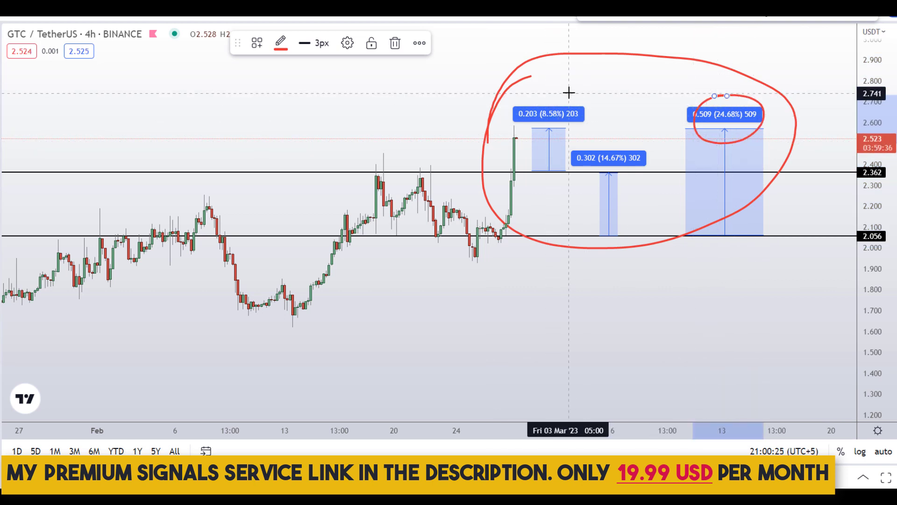
mouse_move(568, 93)
mouse_down()
mouse_move(539, 96)
mouse_move(540, 87)
mouse_up()
mouse_move(610, 143)
mouse_down()
mouse_move(635, 174)
mouse_move(587, 133)
mouse_up()
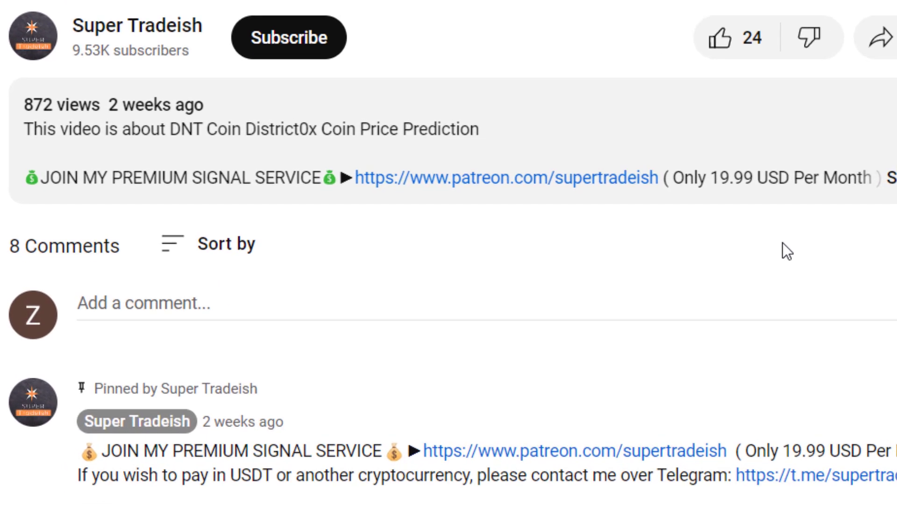
Step: On YouTube, like the video and subscribe to the Super Tradeish channel with all notifications turned on
click(719, 40)
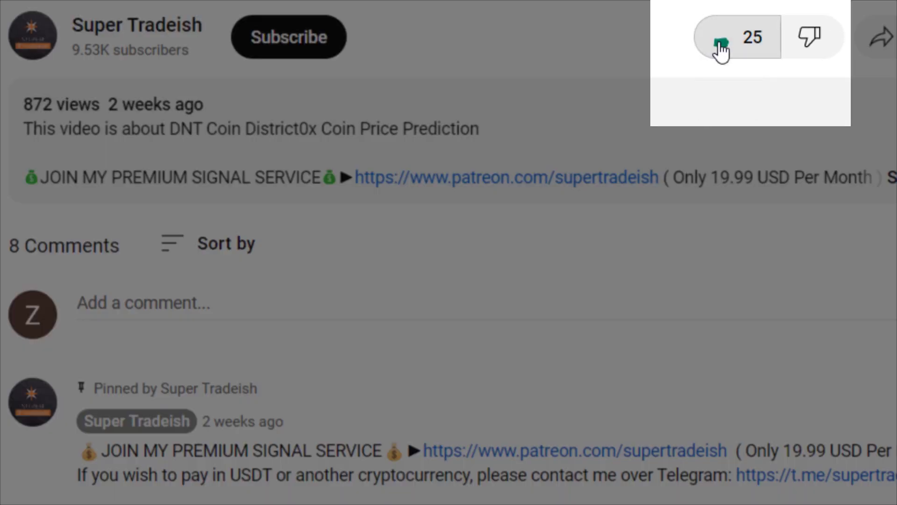
click(309, 47)
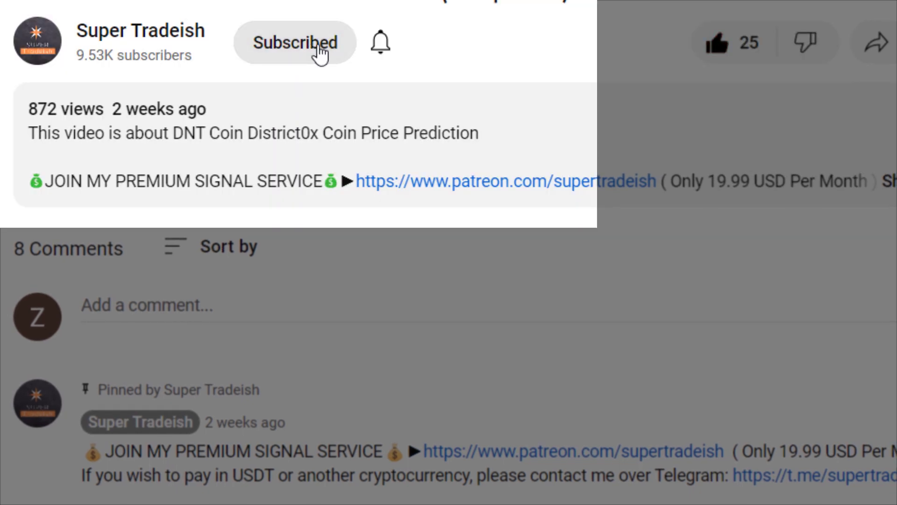
click(380, 43)
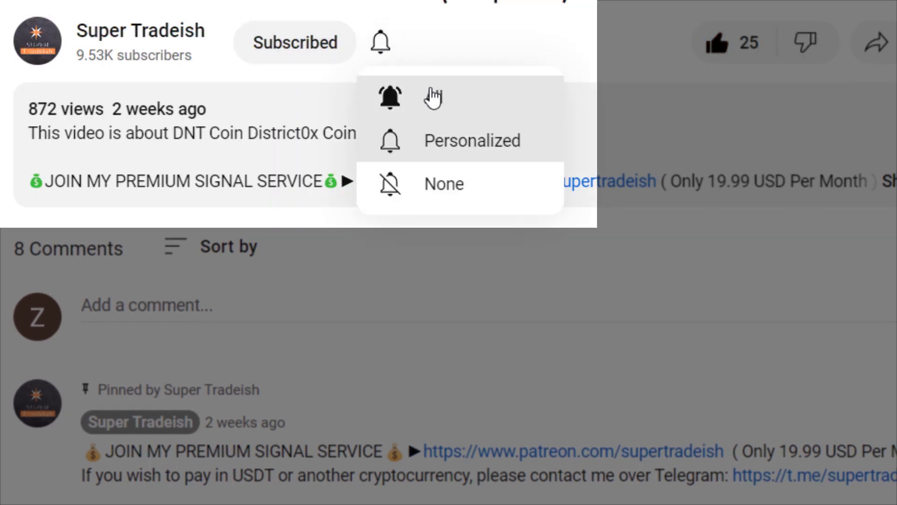
click(463, 99)
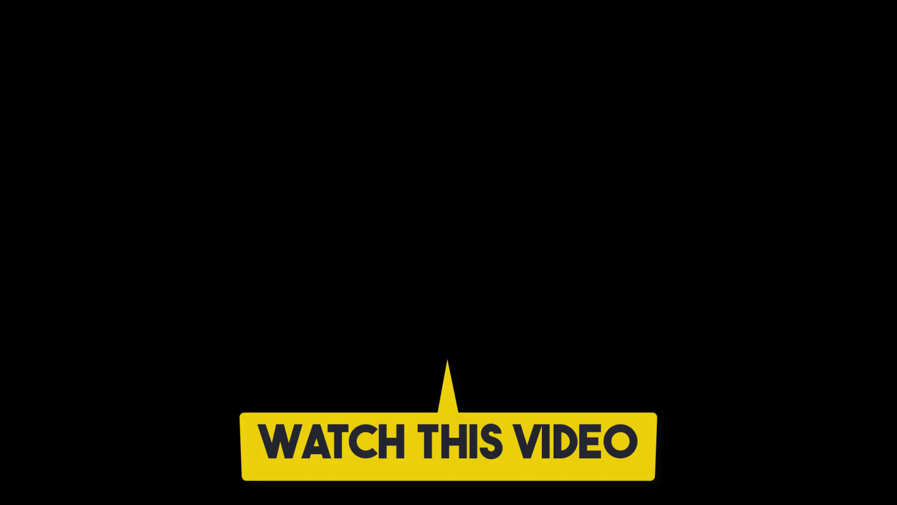